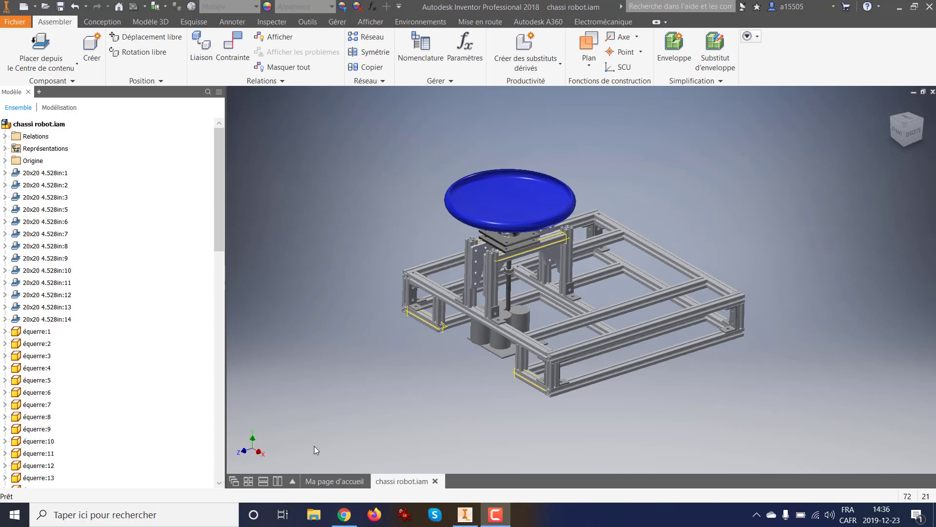
# Create a new drawing document (Dessin) from the home page
pyautogui.click(320, 479)
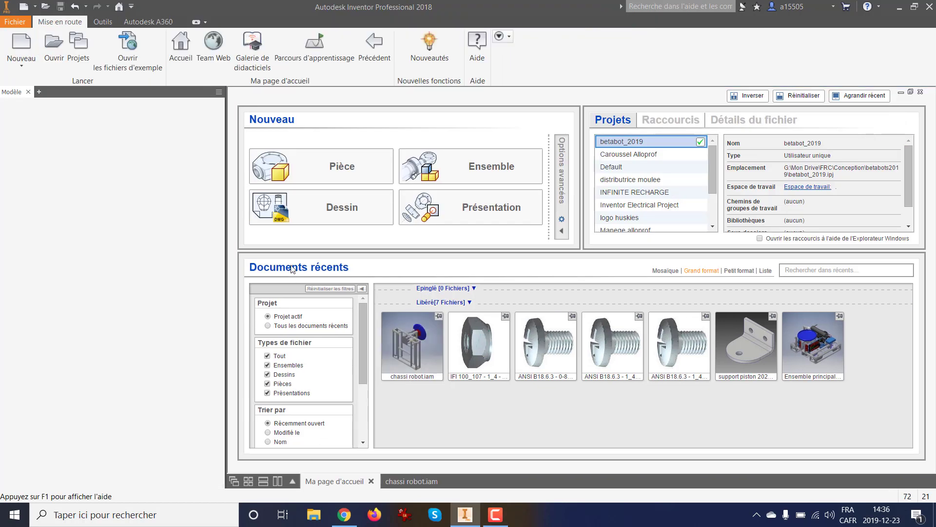
pyautogui.click(319, 211)
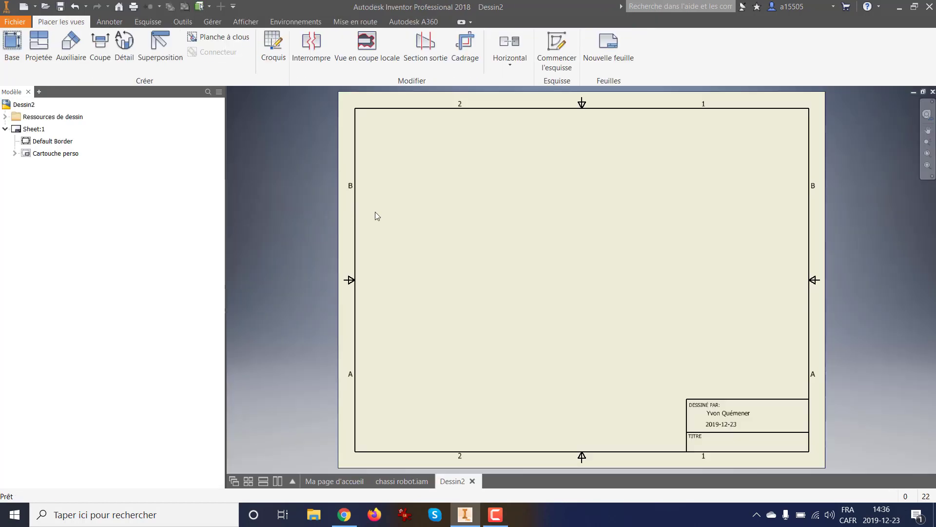
pyautogui.click(6, 50)
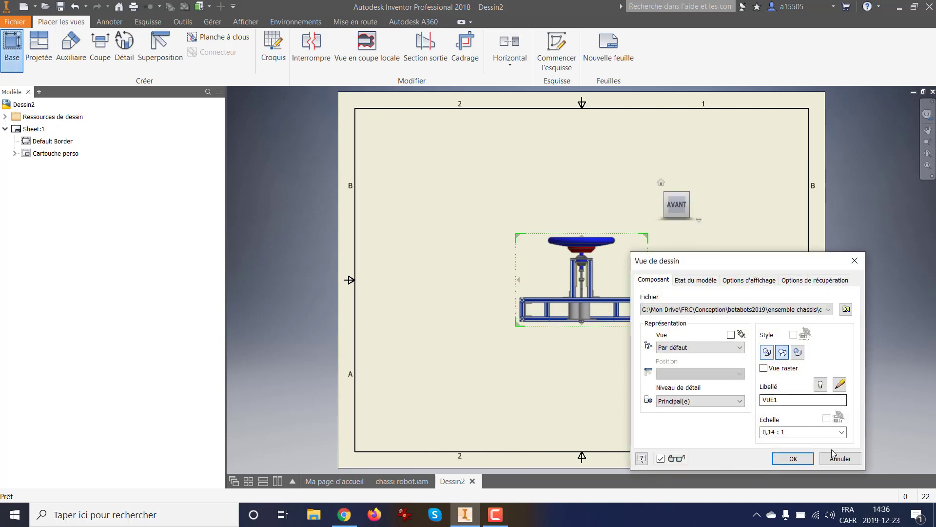
pyautogui.click(846, 311)
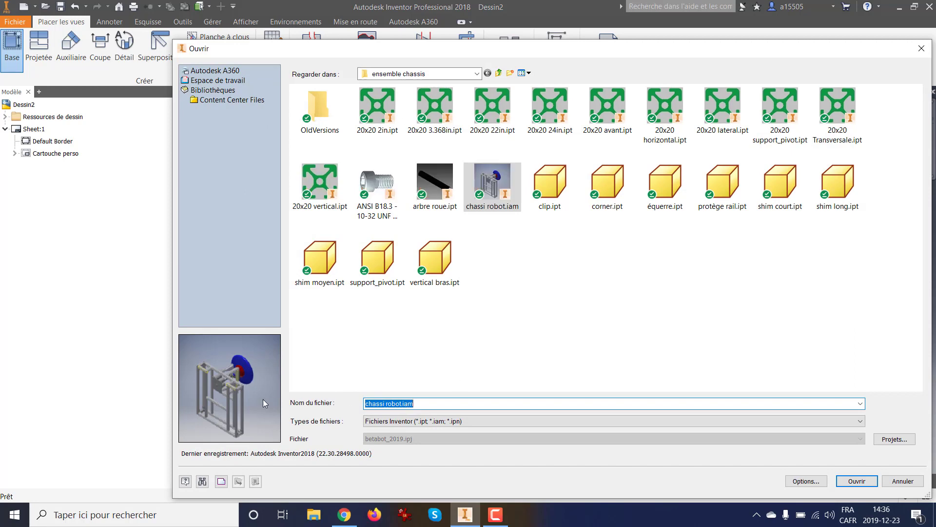
pyautogui.click(840, 481)
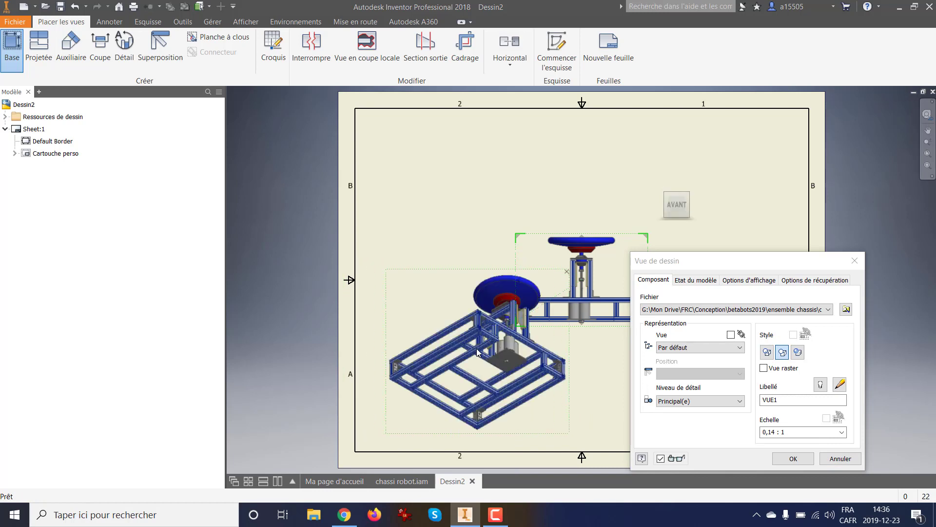
pyautogui.rightClick(480, 351)
pyautogui.click(429, 349)
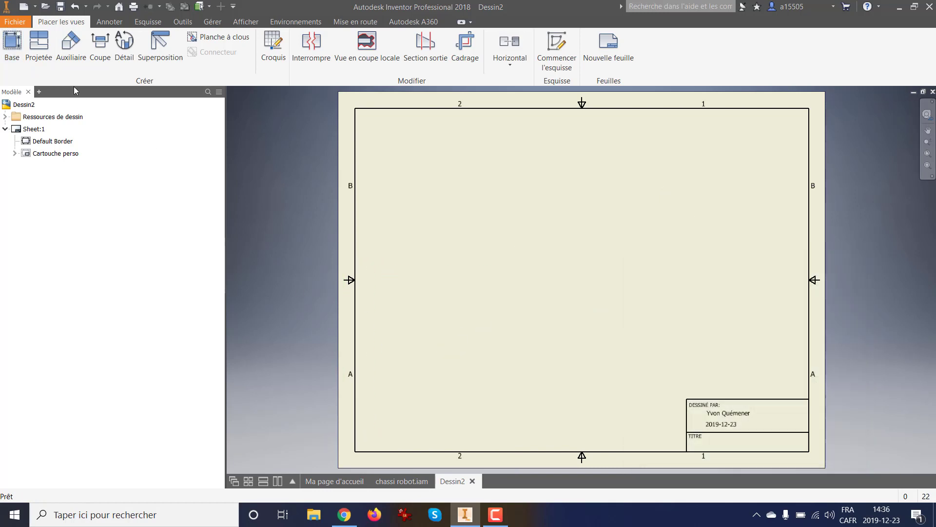
# Place an unshaded isometric base view of chassi robot.iam, seen from the top-front-right corner, at scale 1/4
pyautogui.click(12, 49)
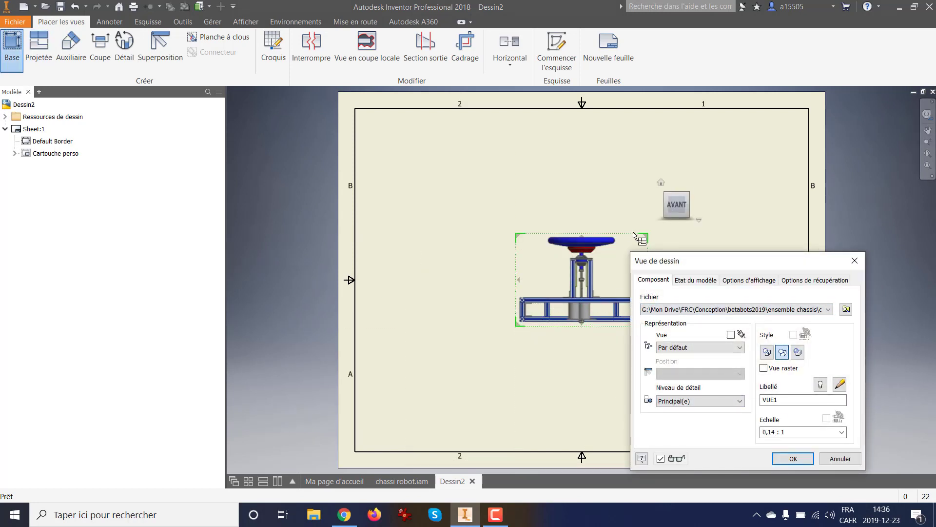
pyautogui.moveTo(691, 195)
pyautogui.click(689, 191)
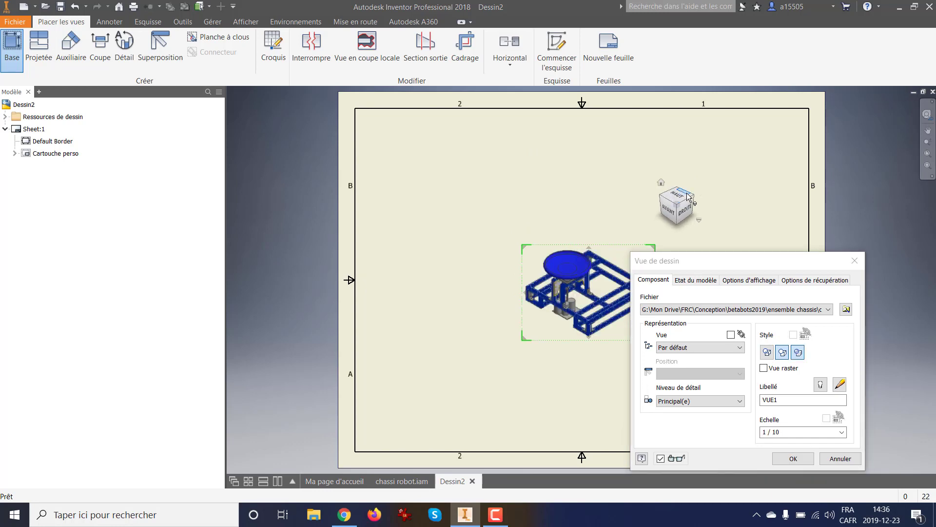
pyautogui.click(774, 433)
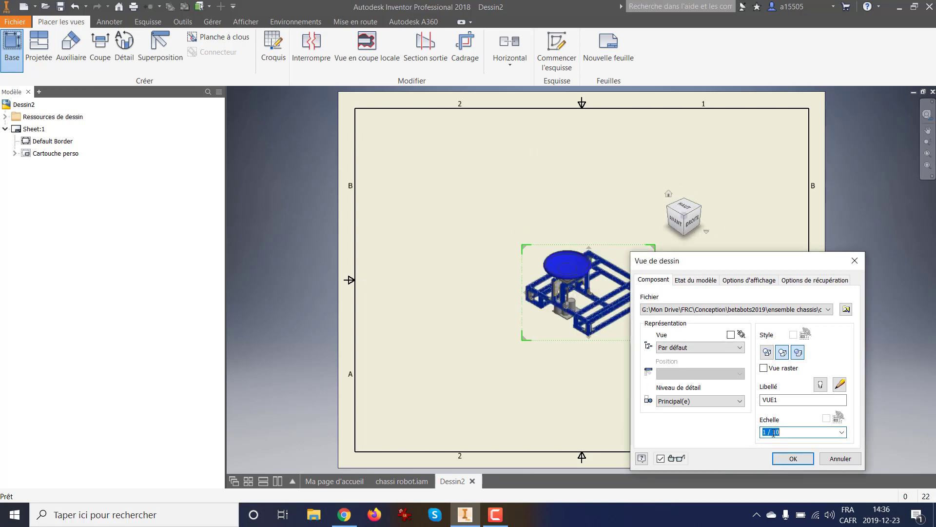
pyautogui.click(774, 433)
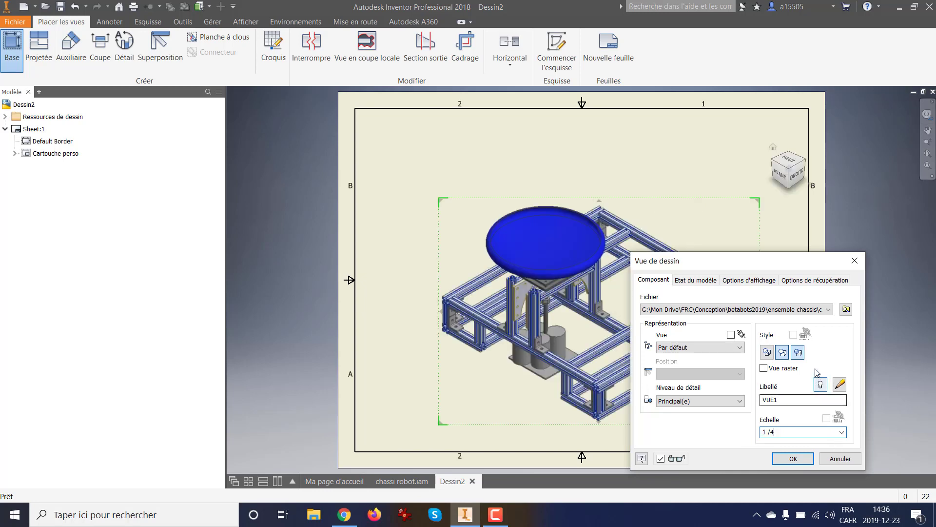
pyautogui.click(798, 352)
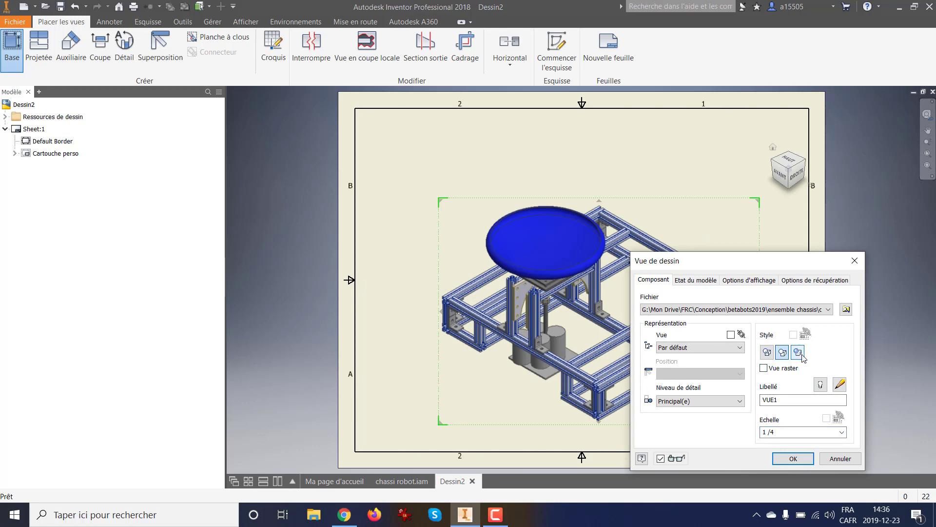
pyautogui.click(807, 459)
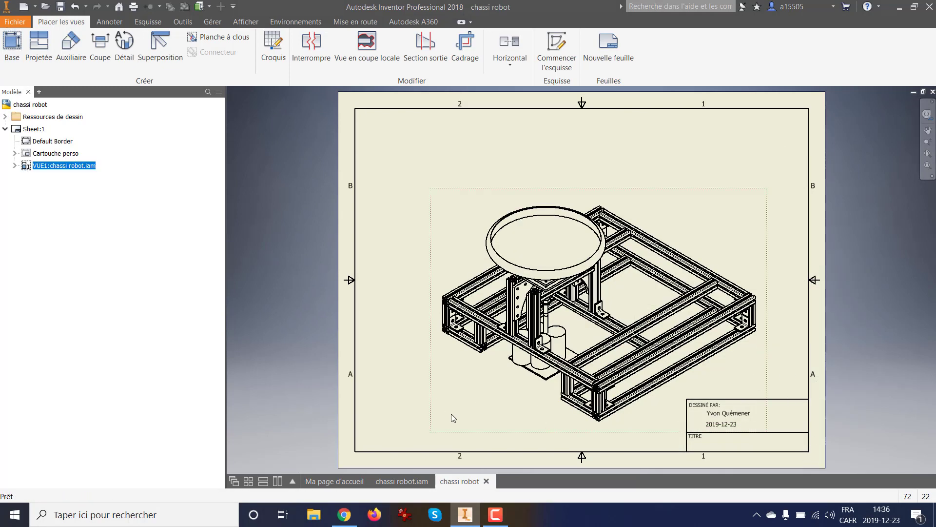
# Move the chassis view toward the sheet's lower-left corner, away from the title block
pyautogui.click(437, 427)
pyautogui.moveTo(401, 432)
pyautogui.mouseDown()
pyautogui.moveTo(368, 434)
pyautogui.moveTo(375, 424)
pyautogui.mouseUp()
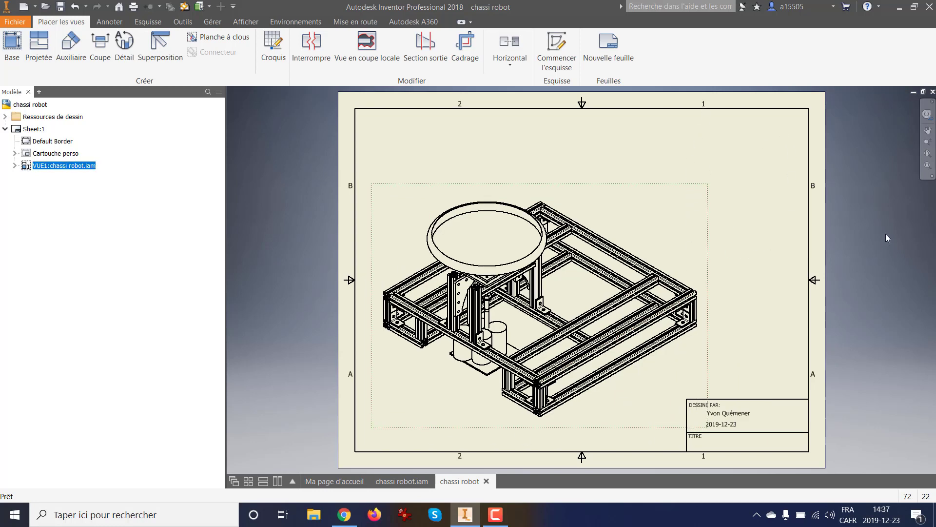
pyautogui.click(895, 221)
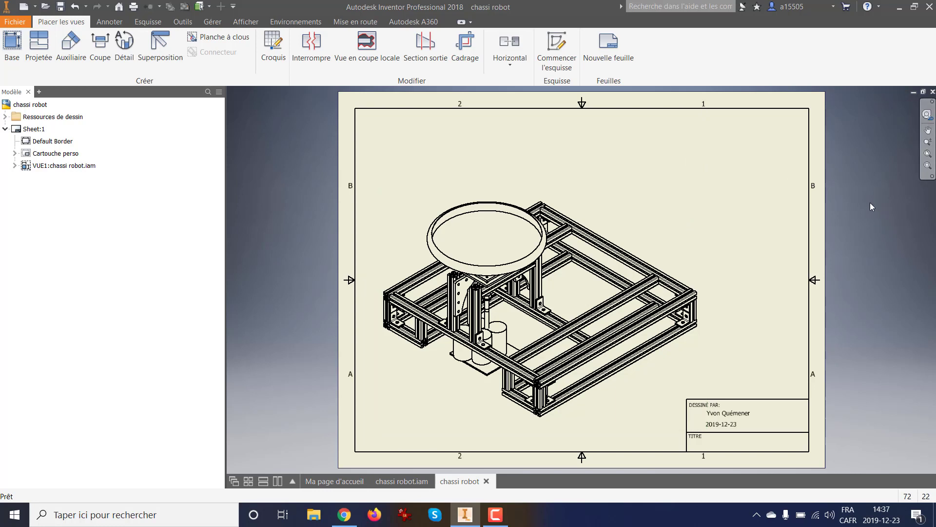
# Insert the chassis view's parts list in the border's upper-right corner, with automatic wrapping to the right in 1 section and the BOM view enabled
pyautogui.click(110, 22)
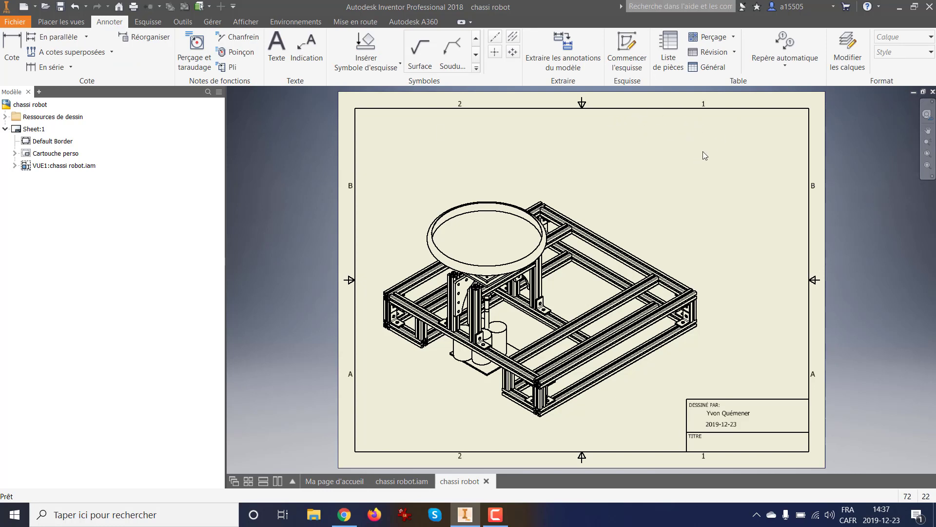
pyautogui.click(672, 47)
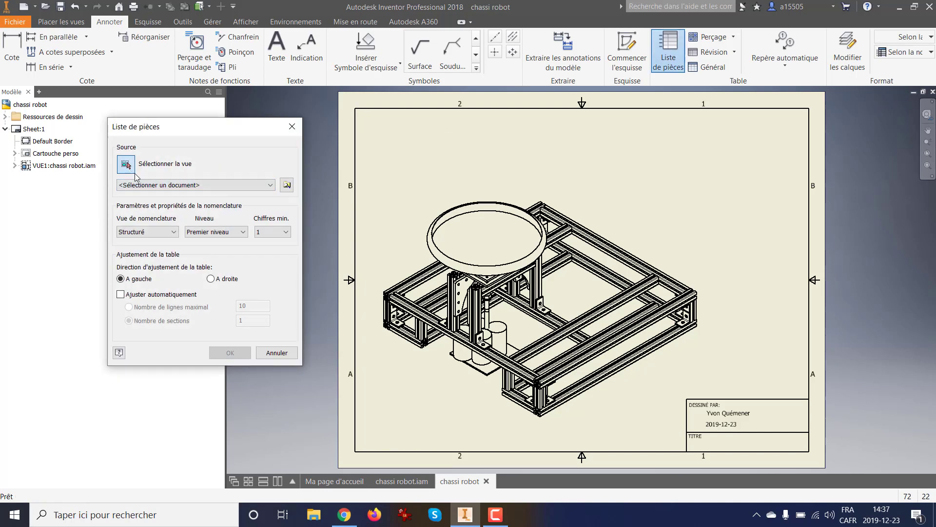
pyautogui.click(383, 423)
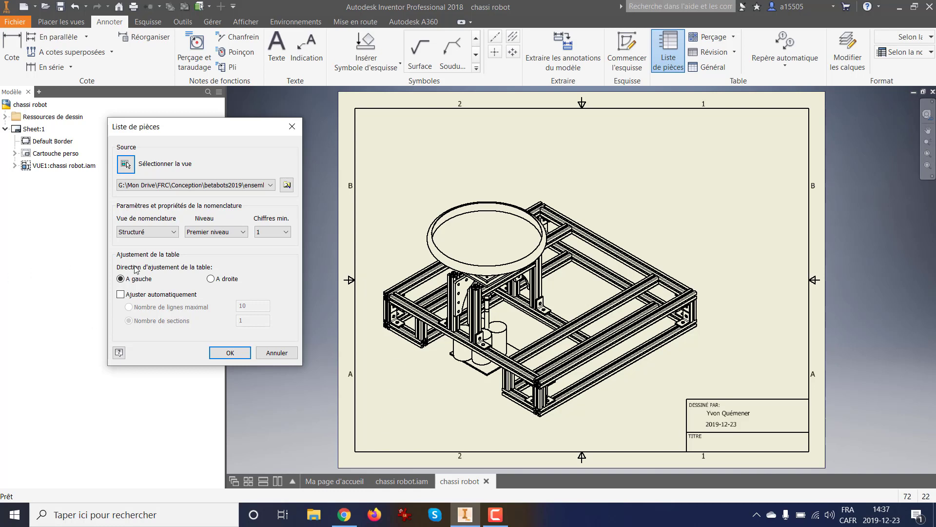
pyautogui.click(210, 279)
pyautogui.click(139, 294)
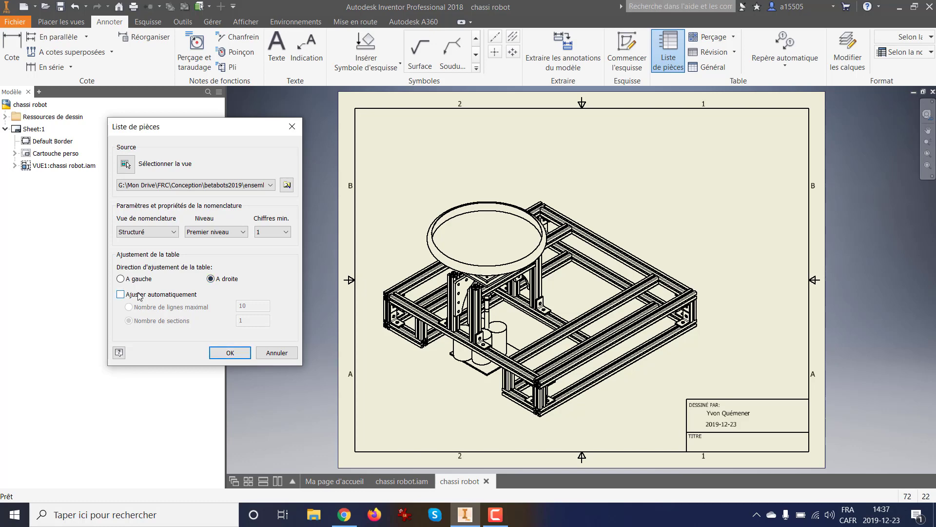
pyautogui.click(222, 353)
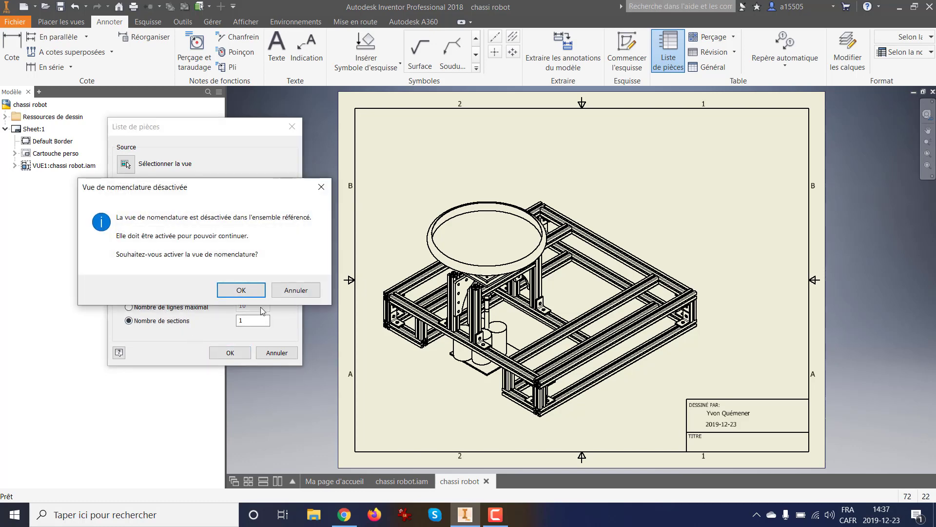
pyautogui.click(239, 290)
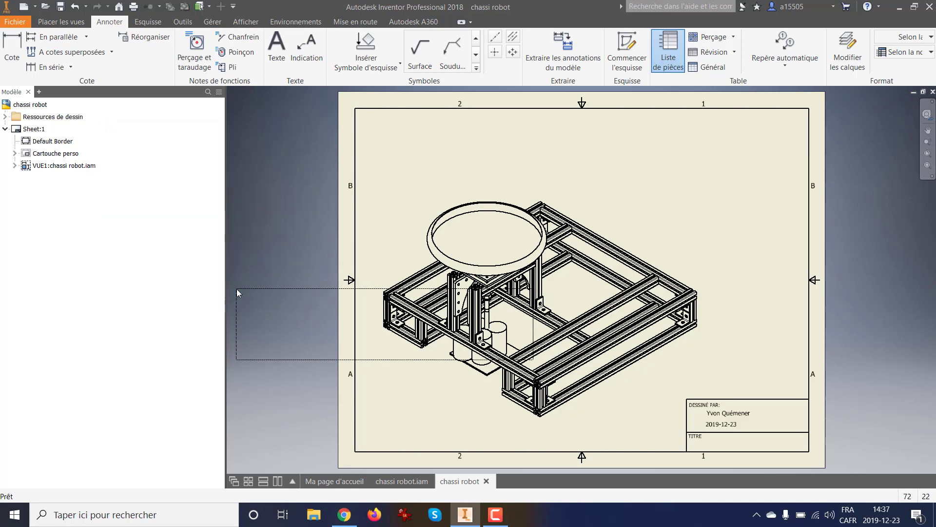
pyautogui.click(512, 108)
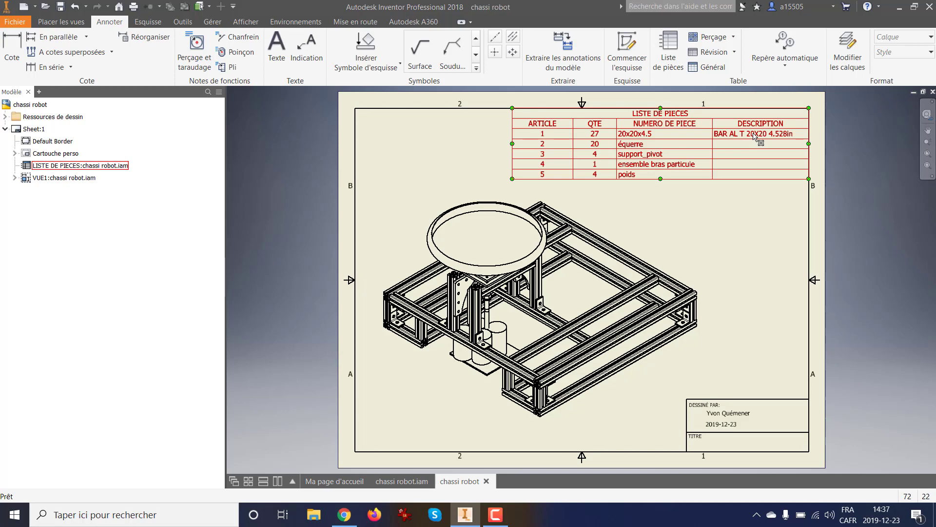
# Start automatic ballooning on the chassis view and select all of its components
pyautogui.rightClick(299, 163)
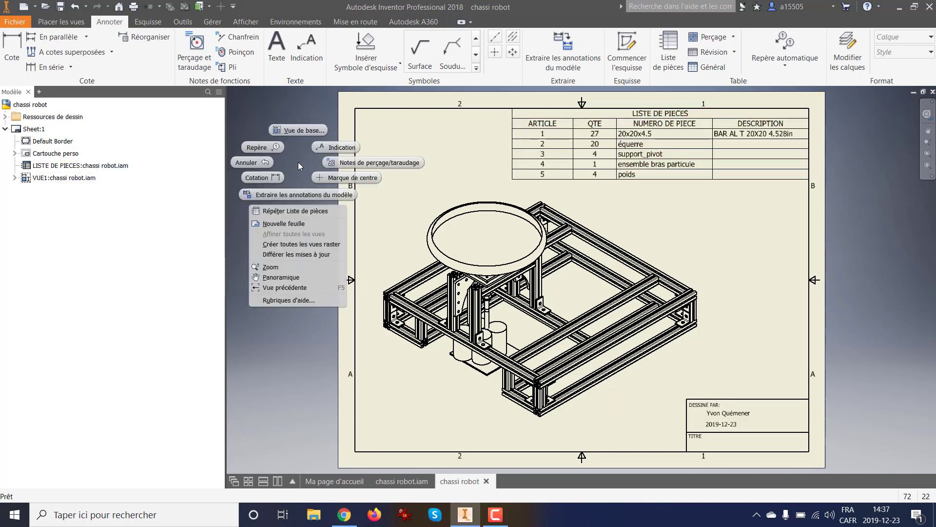
pyautogui.click(276, 113)
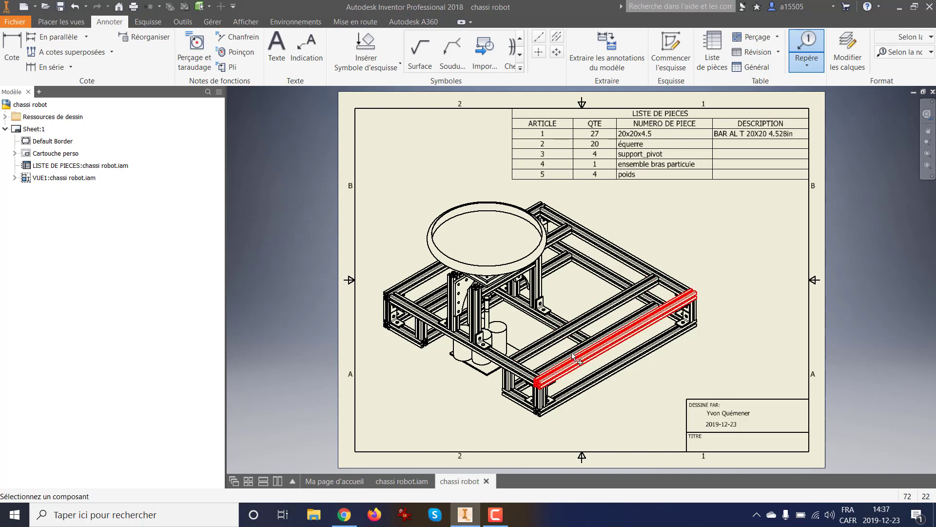
pyautogui.click(807, 68)
pyautogui.click(829, 111)
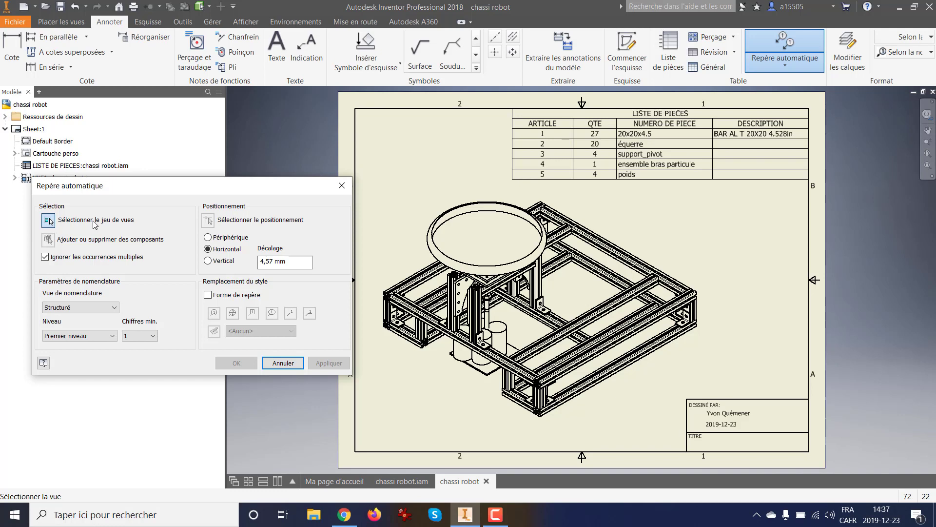
pyautogui.click(385, 412)
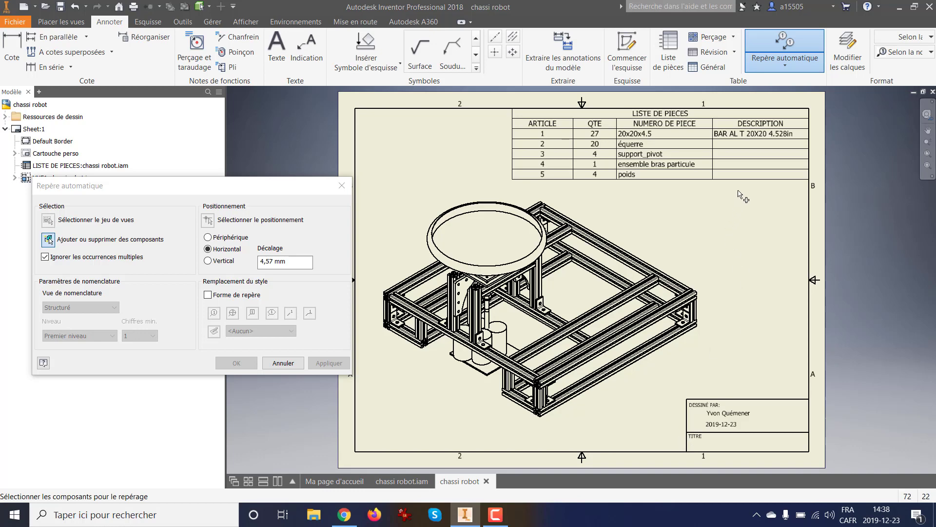
pyautogui.moveTo(739, 191)
pyautogui.mouseDown()
pyautogui.moveTo(566, 293)
pyautogui.moveTo(363, 439)
pyautogui.mouseUp()
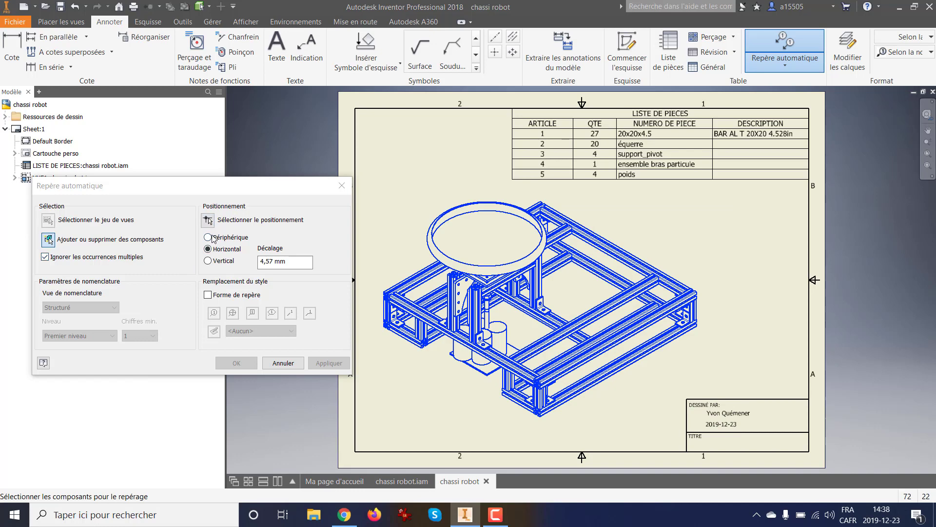
# Arrange the automatic balloons peripherally around the chassis view and create them
pyautogui.click(213, 238)
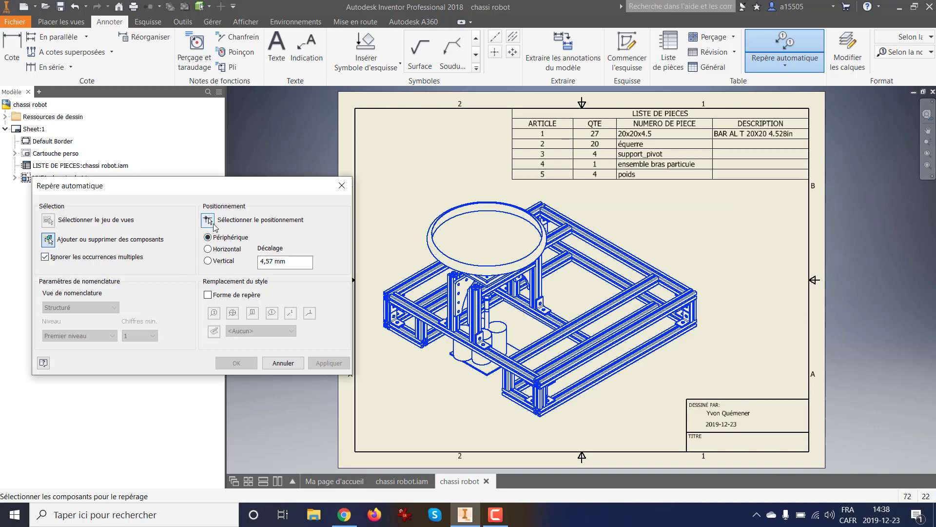
pyautogui.click(210, 221)
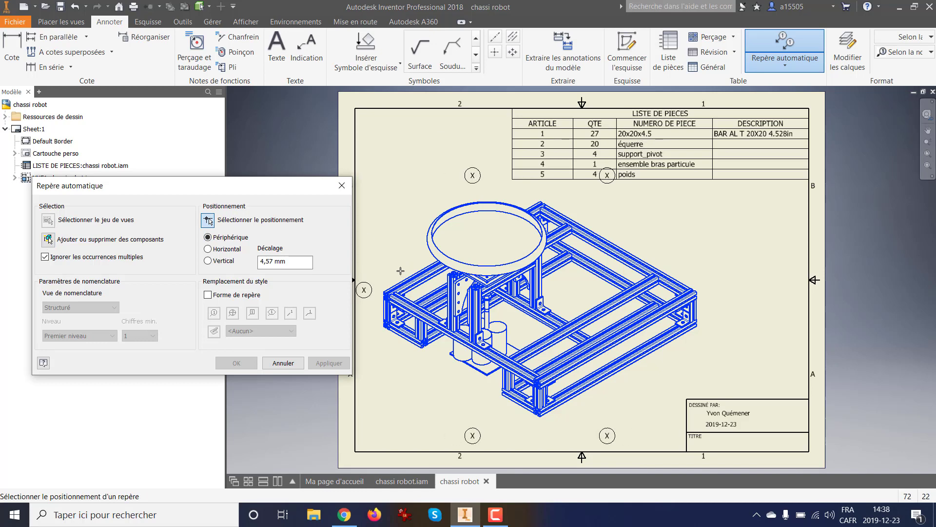
pyautogui.click(402, 273)
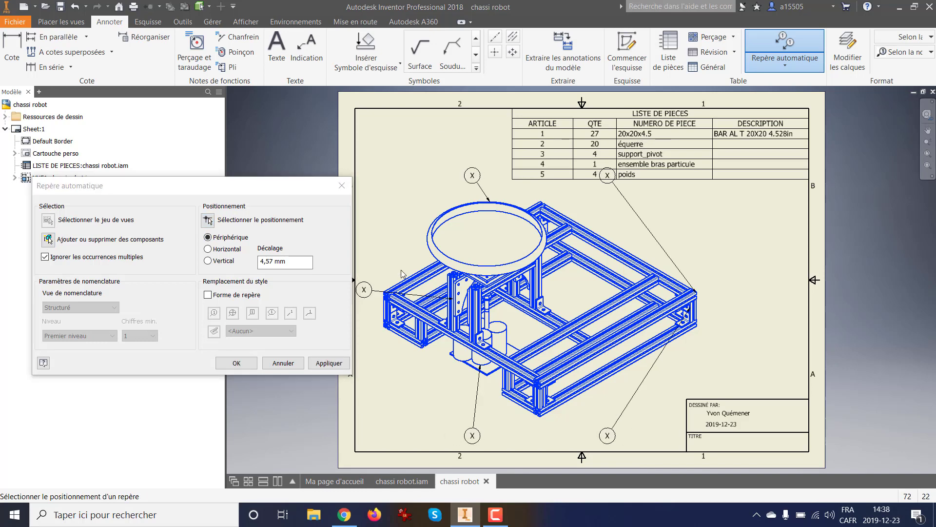
pyautogui.click(236, 363)
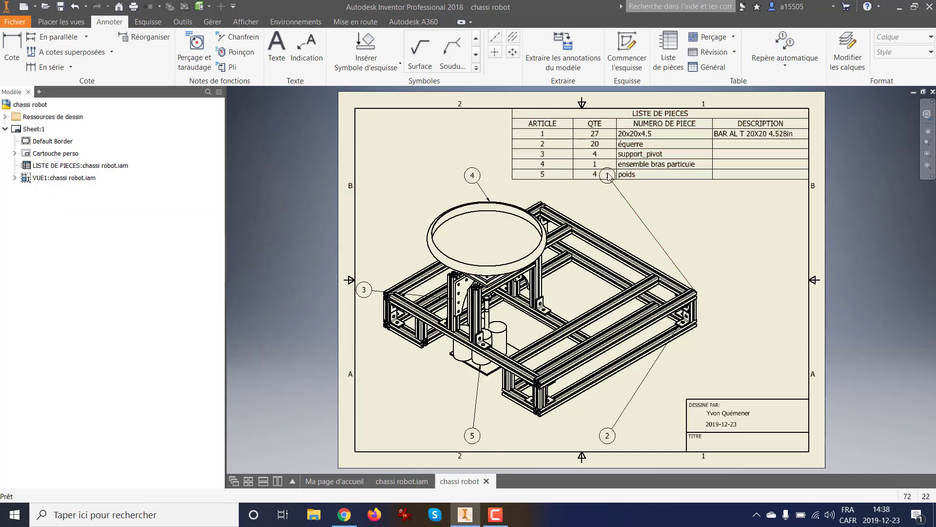
# Move balloon 4 directly above the round ring and balloon 1 off the parts list to beside the frame's right corner
pyautogui.click(624, 191)
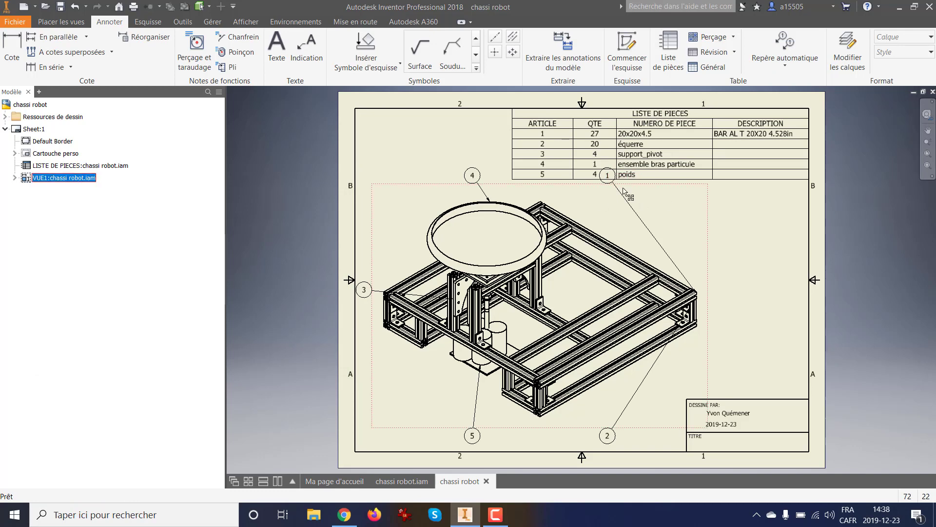
pyautogui.click(472, 176)
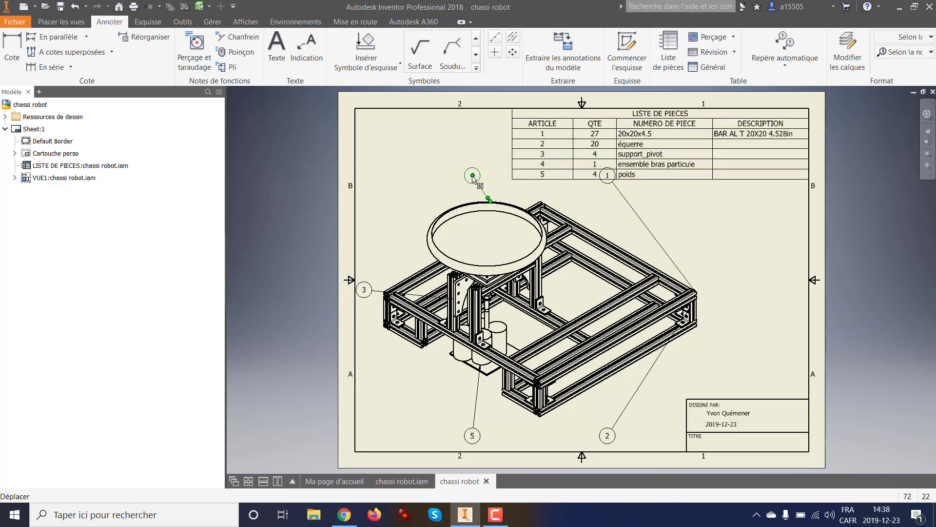
pyautogui.moveTo(473, 177); pyautogui.dragTo(487, 178)
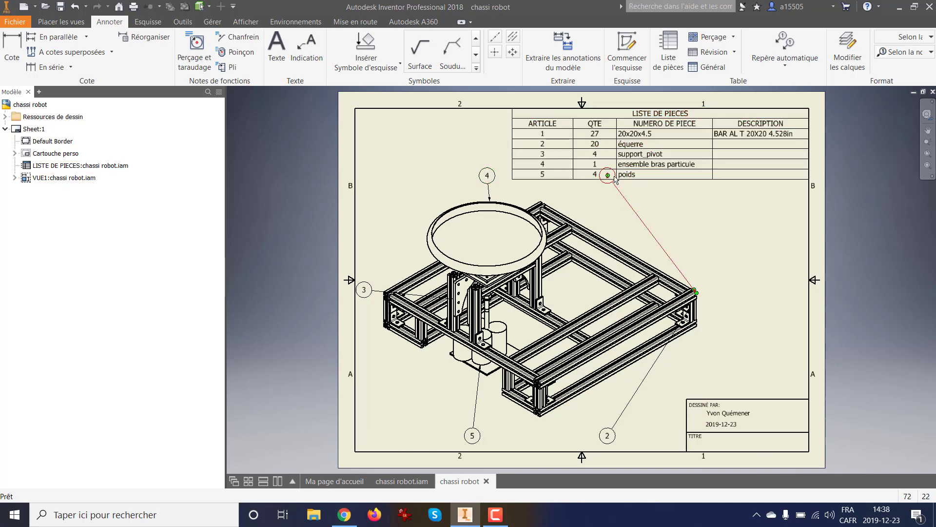
pyautogui.click(609, 179)
pyautogui.moveTo(609, 179); pyautogui.dragTo(721, 264)
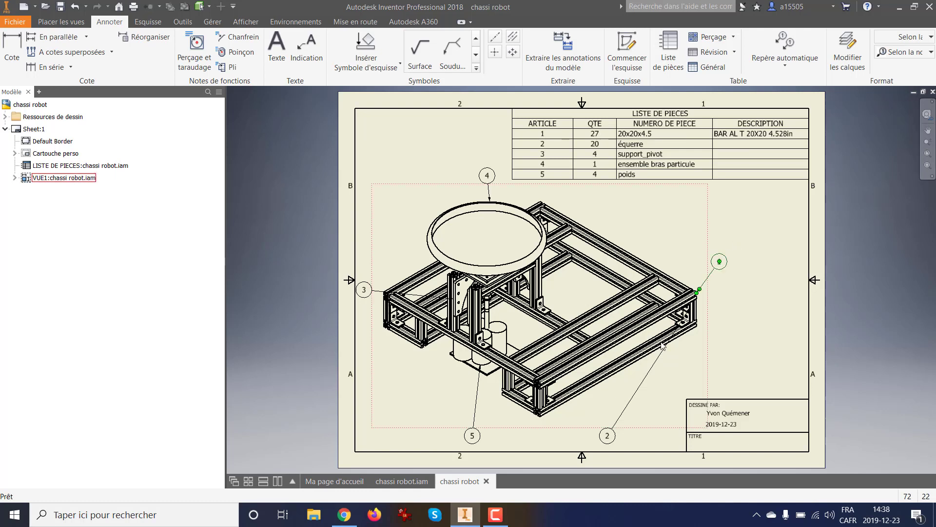
# Move balloon 2 to the chassis's right side below balloon 1, and bring balloons 5 and 3 closer to their parts
pyautogui.click(607, 440)
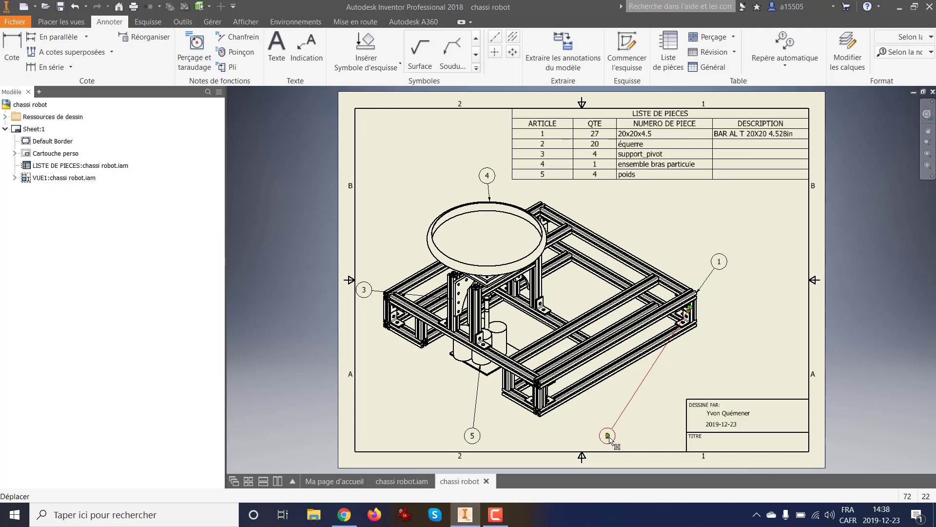
pyautogui.moveTo(609, 439); pyautogui.dragTo(729, 326)
pyautogui.moveTo(472, 435); pyautogui.dragTo(460, 394)
pyautogui.click(365, 292)
pyautogui.moveTo(366, 291); pyautogui.dragTo(385, 261)
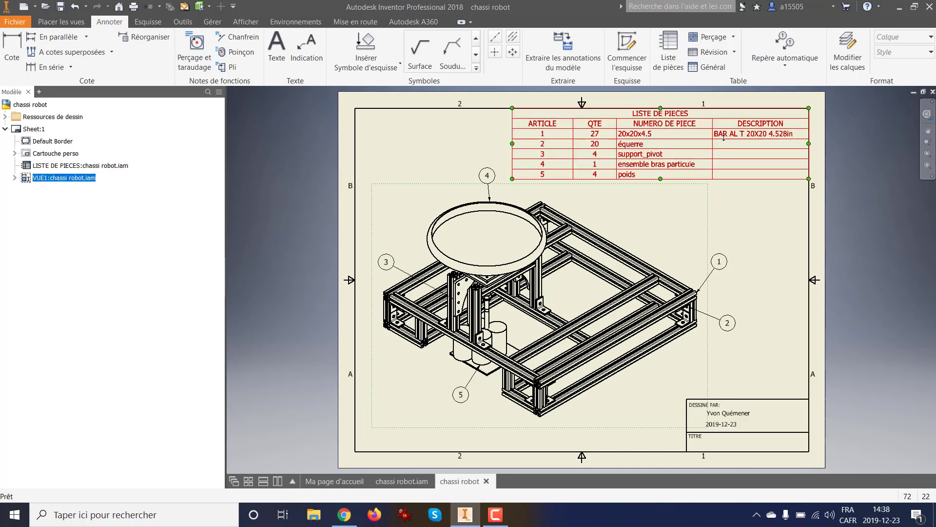
# Narrow the parts list from its left side and fit its right edge to the sheet border
pyautogui.moveTo(511, 136); pyautogui.dragTo(601, 135)
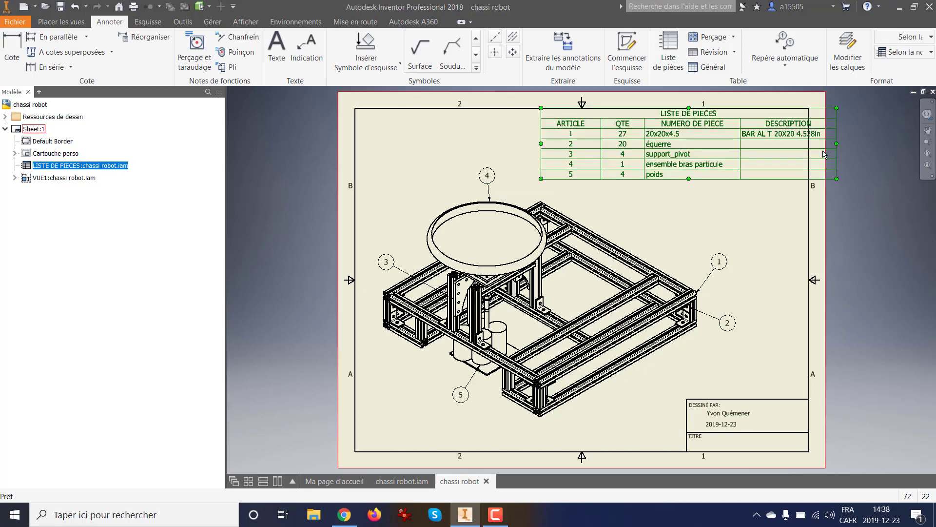
pyautogui.moveTo(836, 137); pyautogui.dragTo(810, 141)
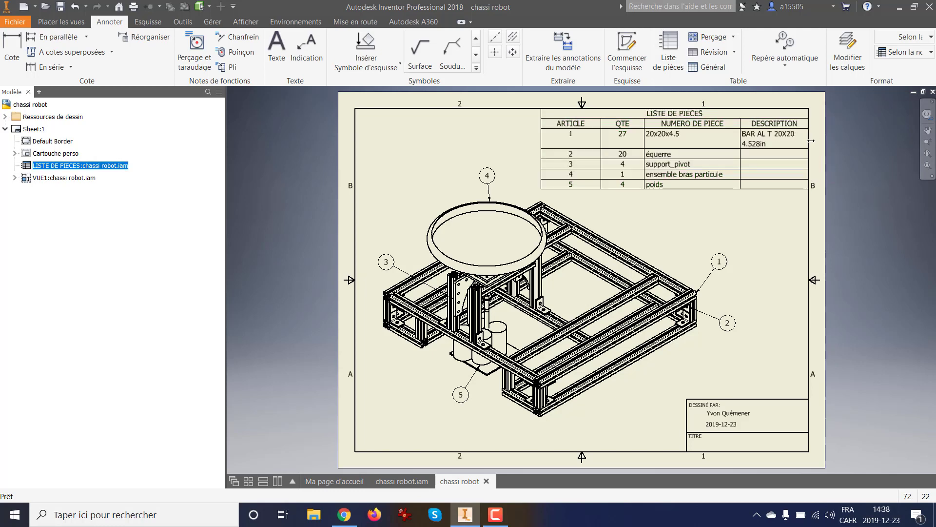
pyautogui.click(796, 139)
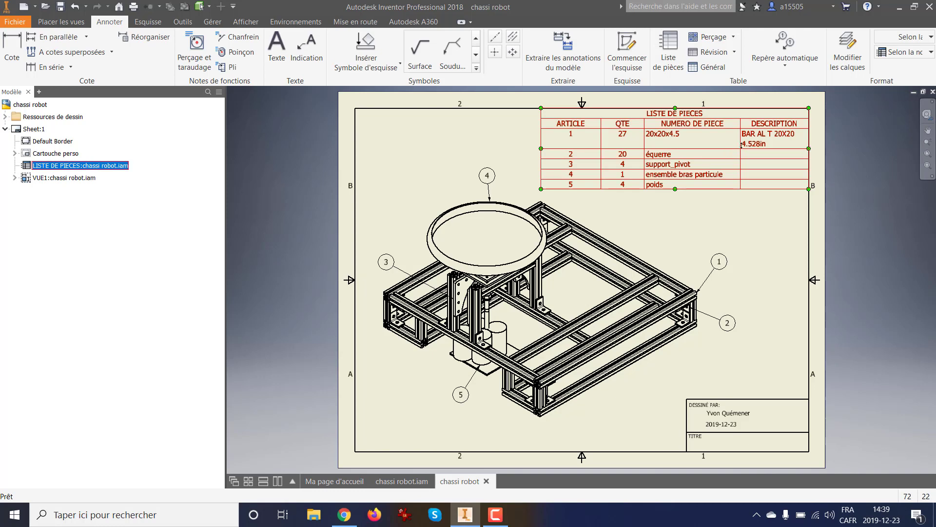
# Try to take the DESCRIPTION column out of the parts list's selected properties
pyautogui.rightClick(765, 127)
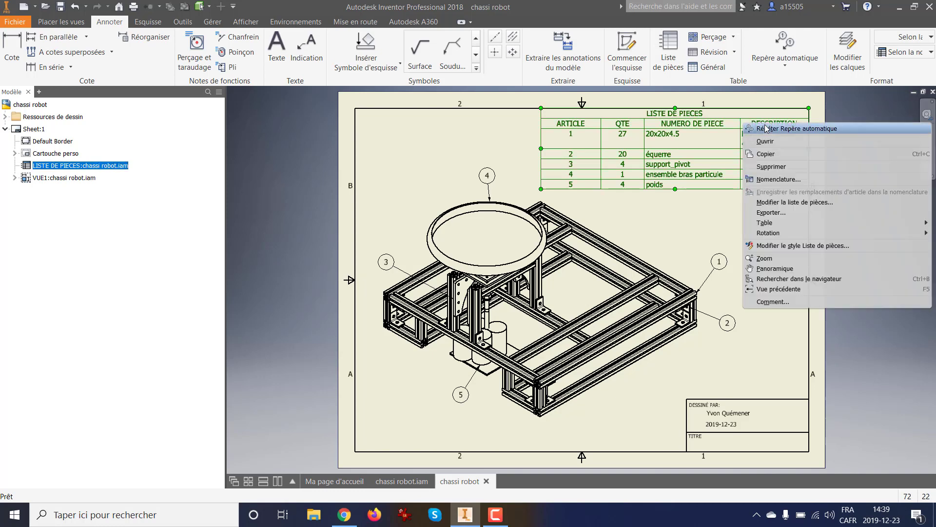
pyautogui.click(802, 203)
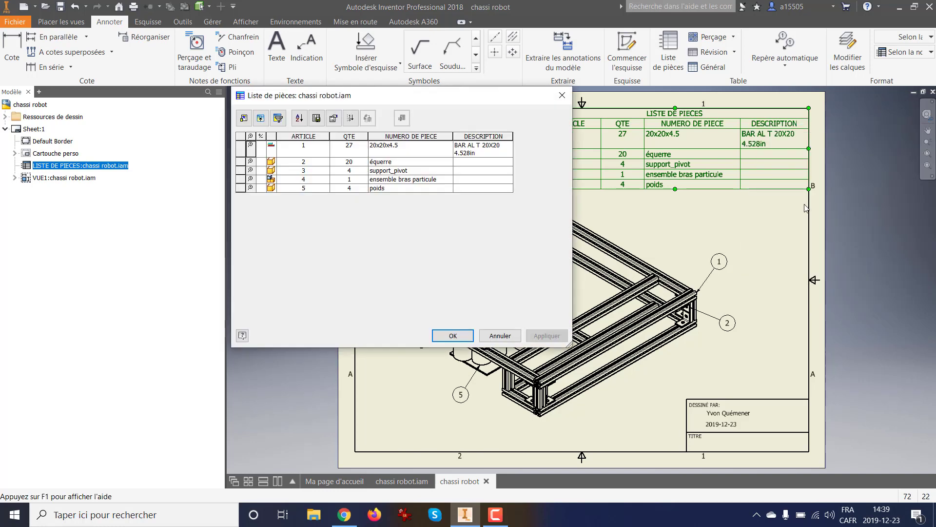
pyautogui.click(476, 136)
pyautogui.rightClick(478, 139)
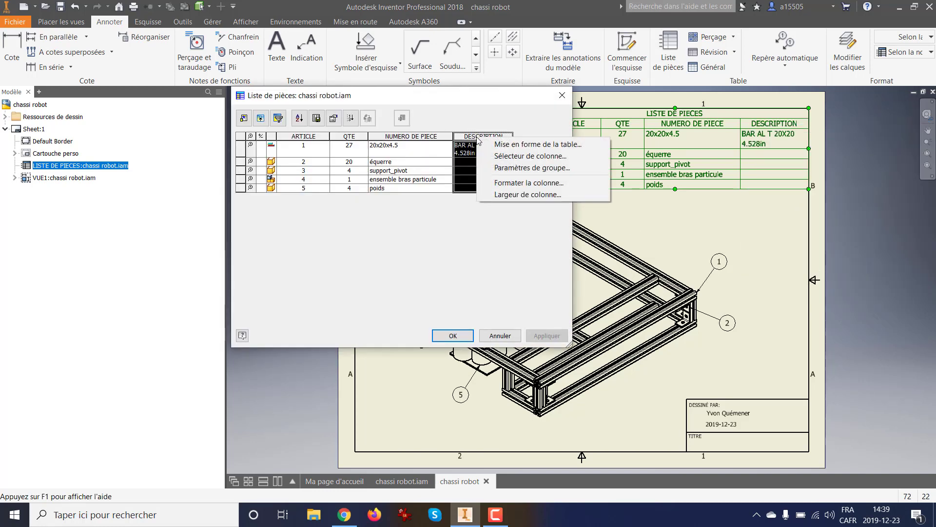
pyautogui.click(541, 156)
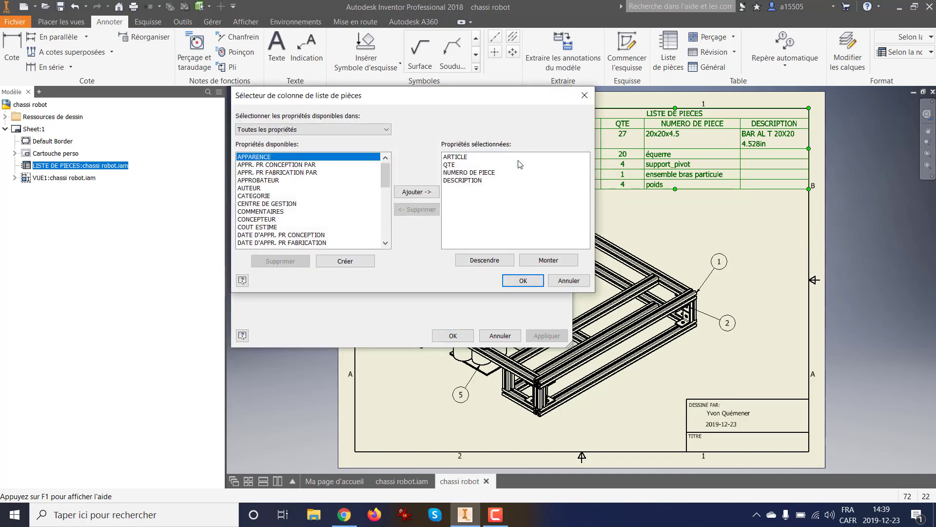
pyautogui.click(455, 180)
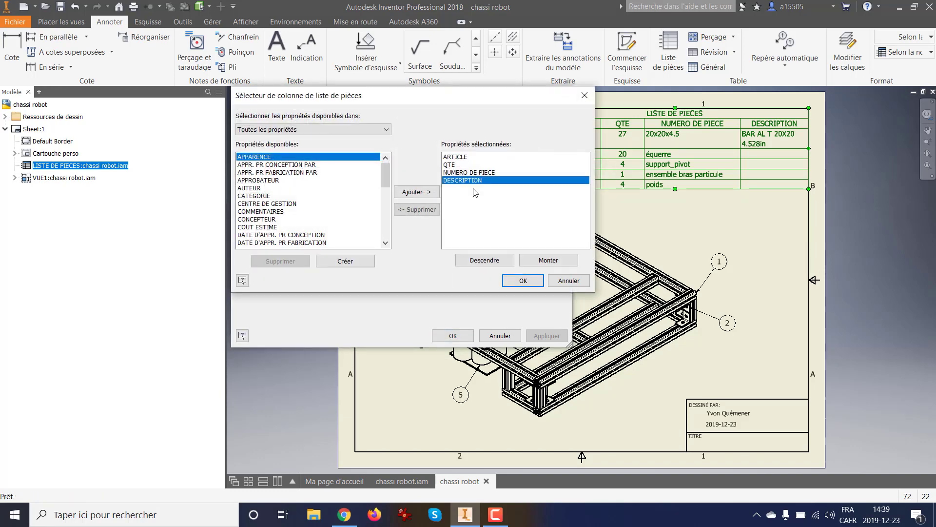
pyautogui.click(523, 281)
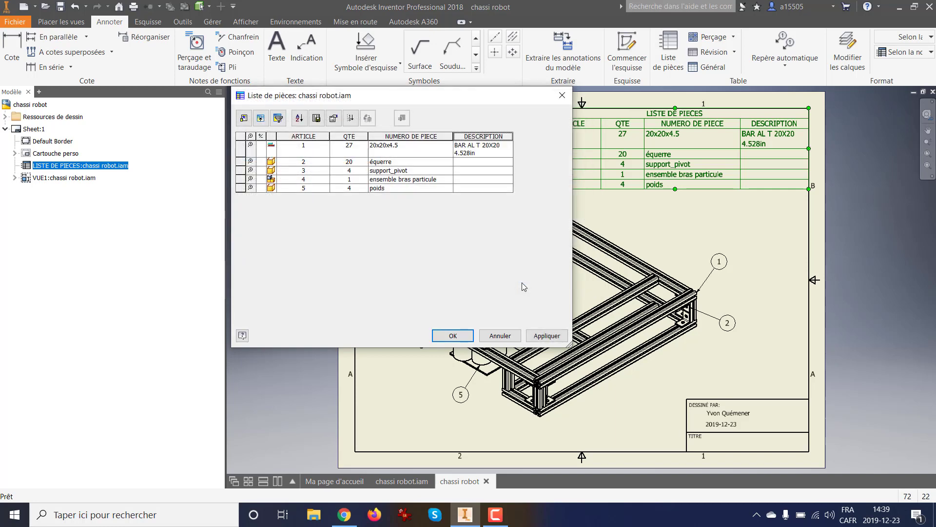
pyautogui.click(449, 335)
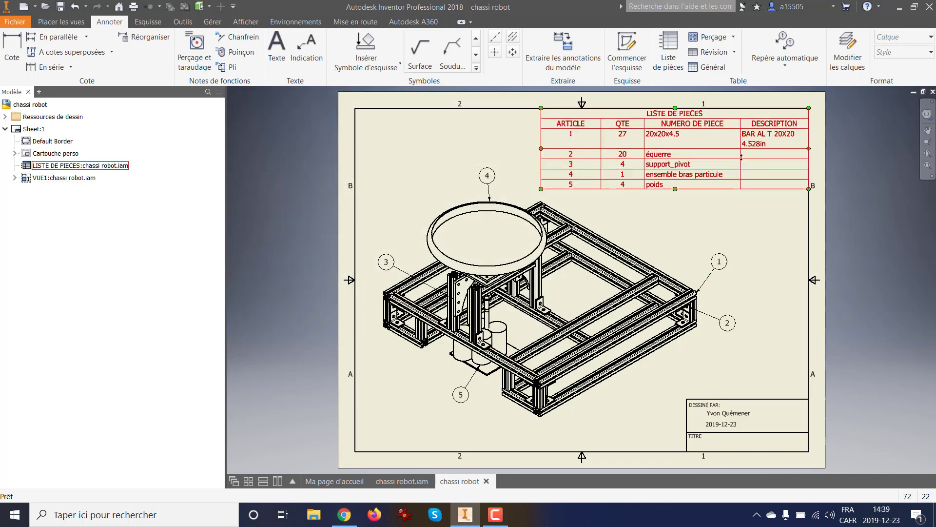
# Remove the DESCRIPTION property from the parts list's columns, keeping ARTICLE, QTE and NUMERO DE PIECE
pyautogui.rightClick(771, 126)
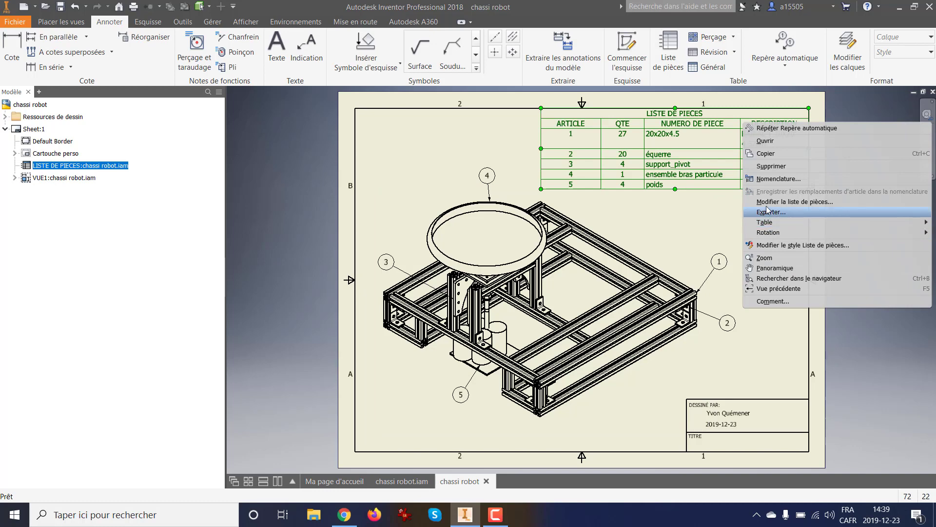
pyautogui.click(769, 203)
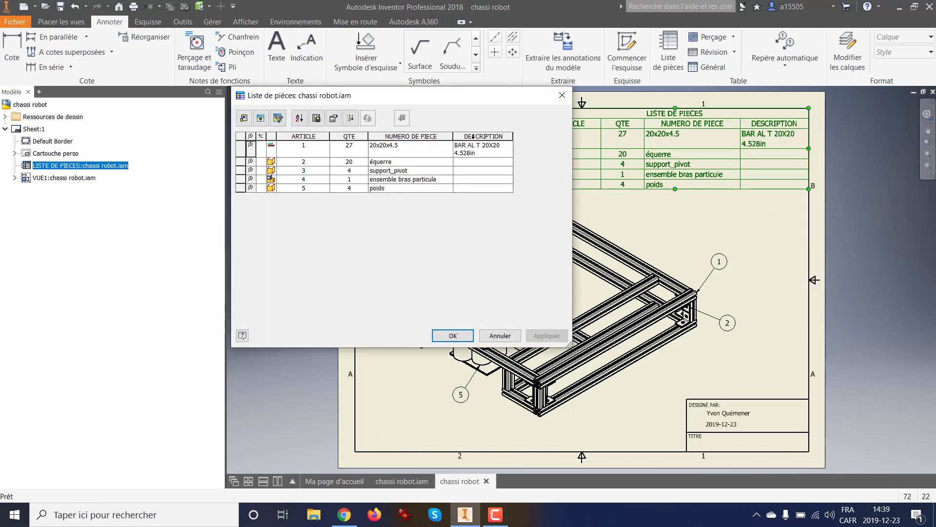
pyautogui.click(472, 137)
pyautogui.rightClick(473, 137)
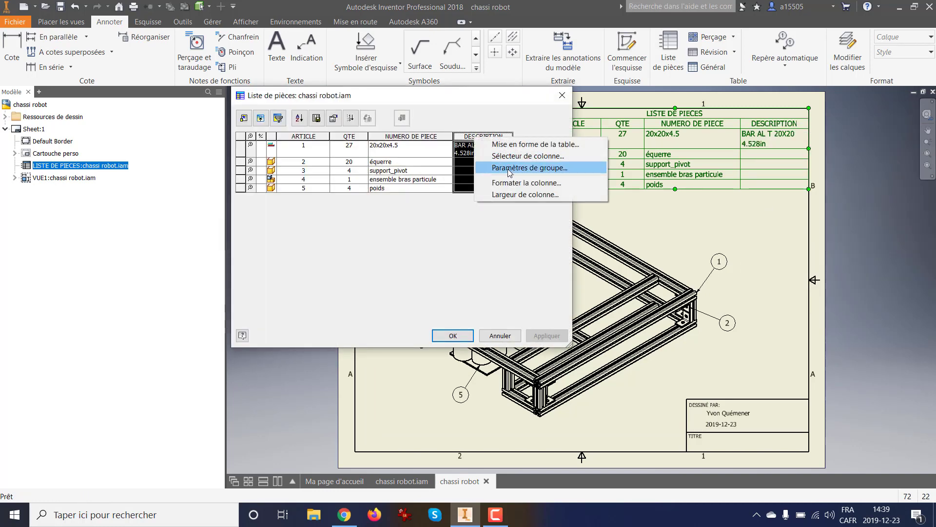
pyautogui.click(517, 155)
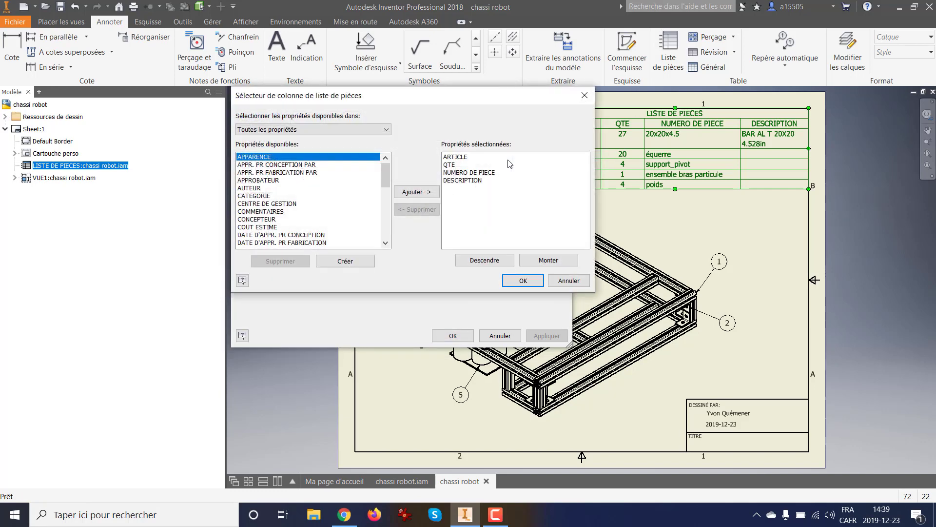
pyautogui.click(458, 181)
pyautogui.click(403, 209)
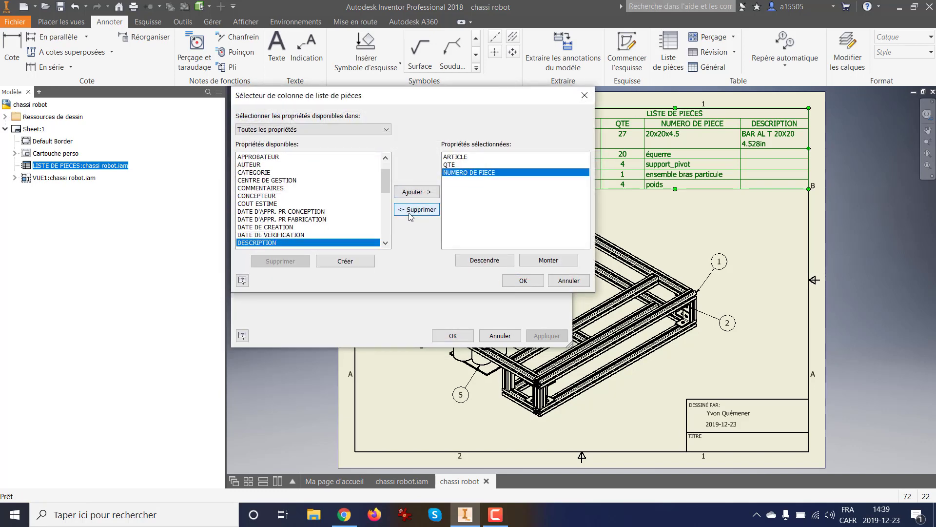
pyautogui.click(523, 280)
pyautogui.click(453, 336)
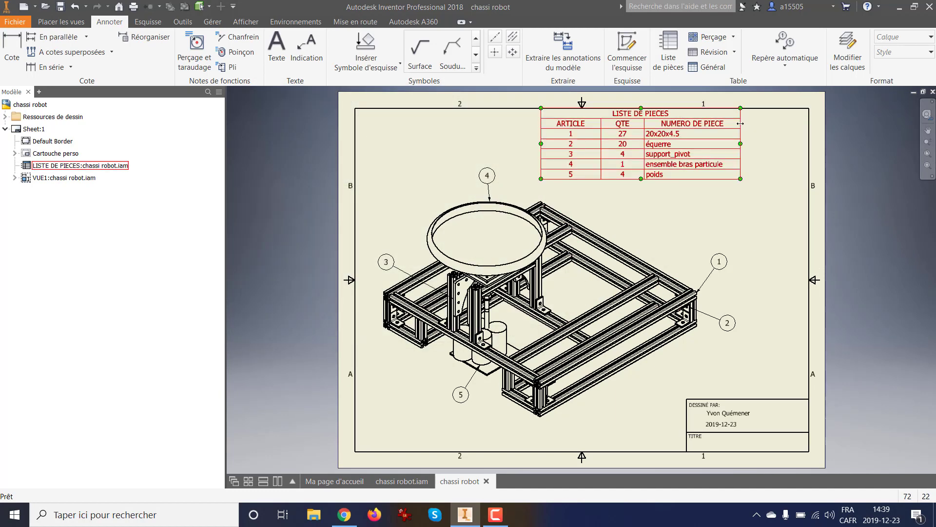
# Resize the three-column parts list to a compact width with its right edge aligned to the sheet border
pyautogui.moveTo(742, 125); pyautogui.dragTo(810, 127)
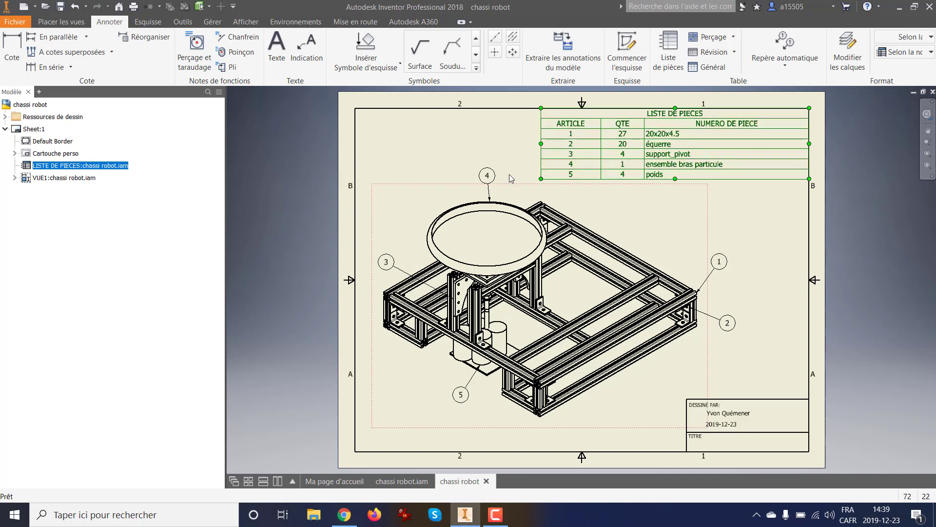
pyautogui.moveTo(541, 148); pyautogui.dragTo(619, 152)
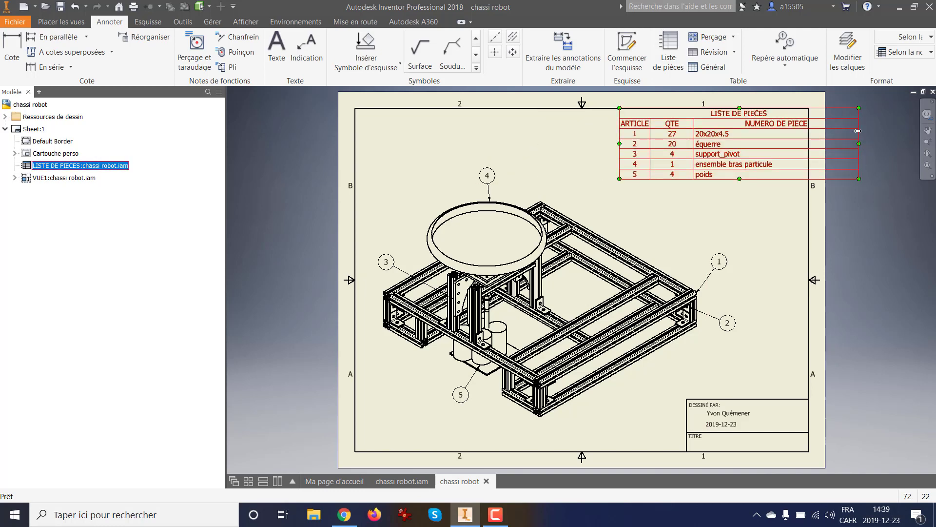
pyautogui.moveTo(858, 131); pyautogui.dragTo(808, 140)
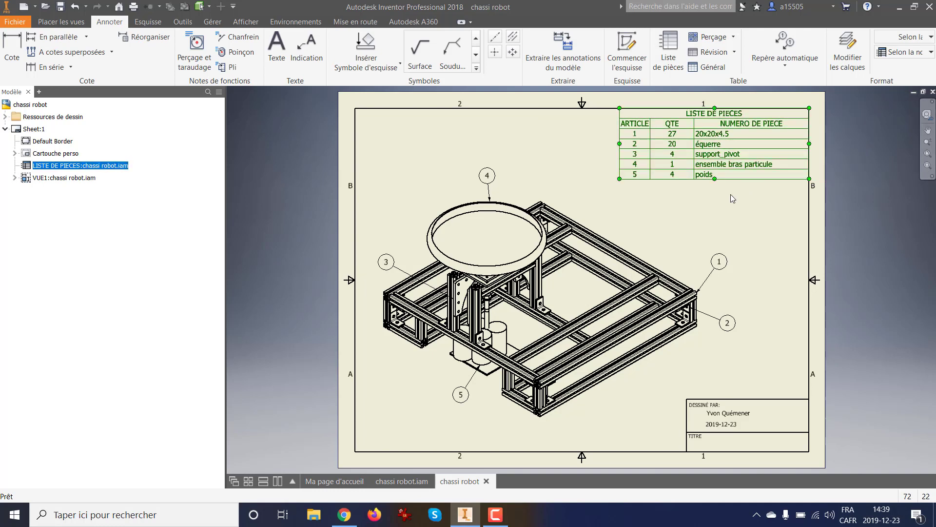
pyautogui.click(706, 151)
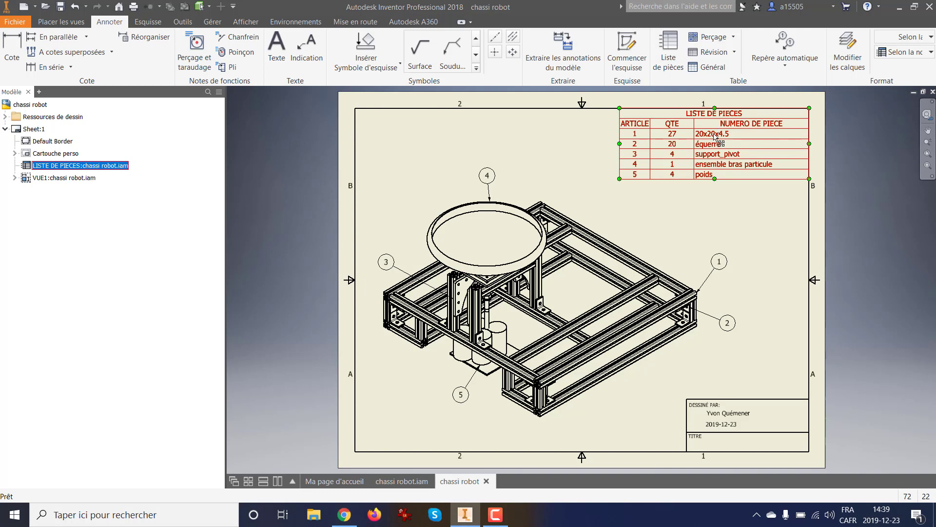